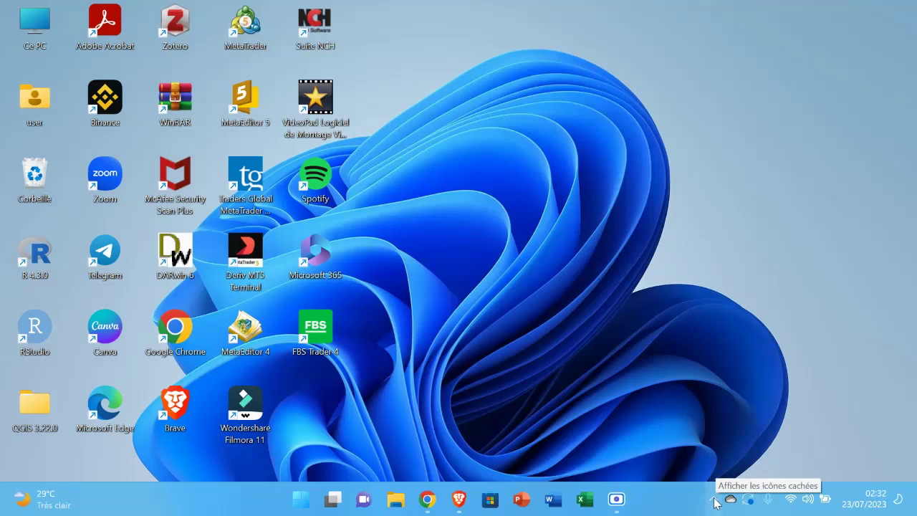
# Step: Open Windows Security from the system tray, view the settings for "Protection contre les virus et menaces", and close the window
pyautogui.click(714, 501)
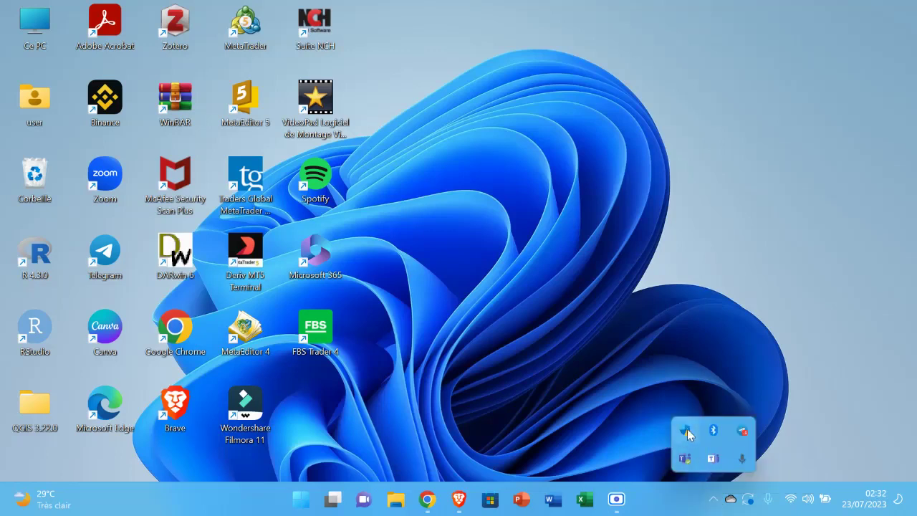
pyautogui.click(687, 429)
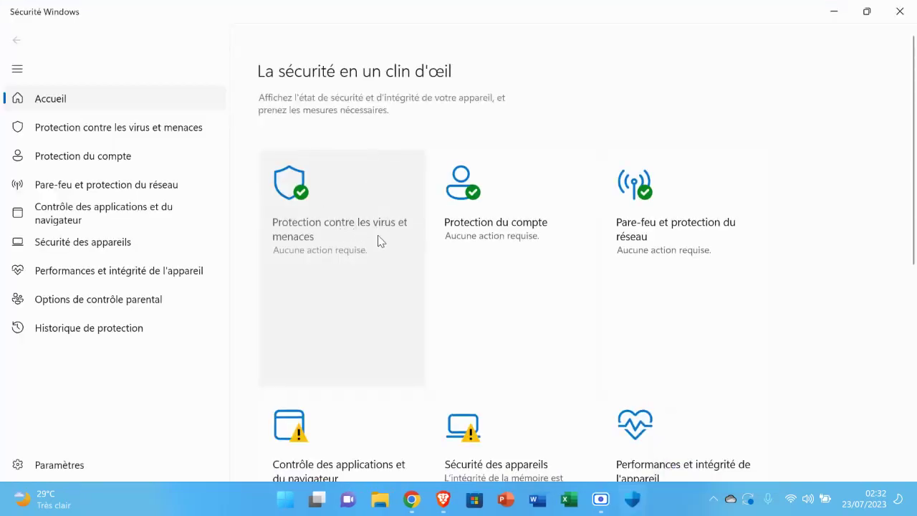
pyautogui.click(350, 227)
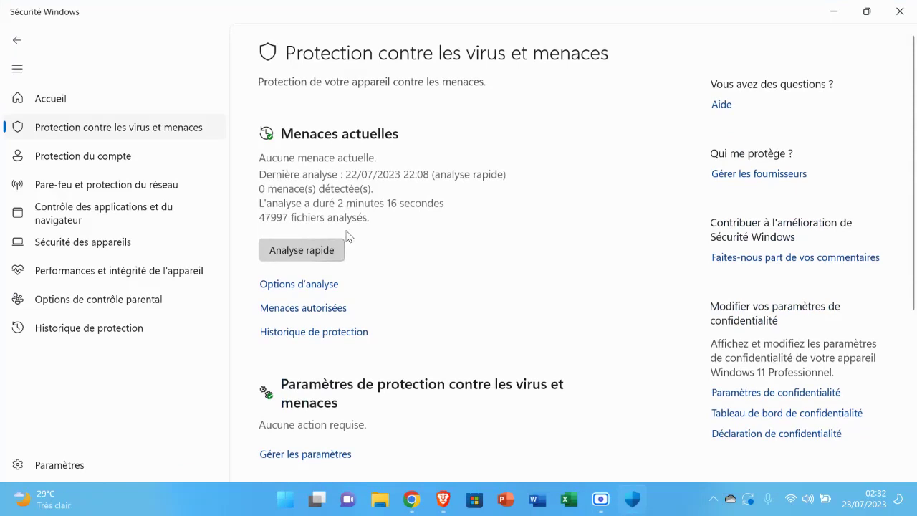
pyautogui.scroll(-2, 350, 237)
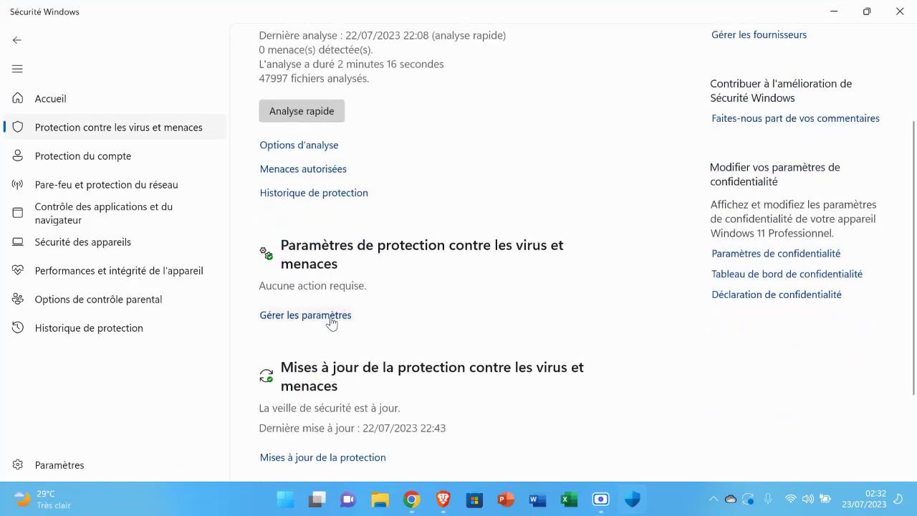
pyautogui.click(332, 319)
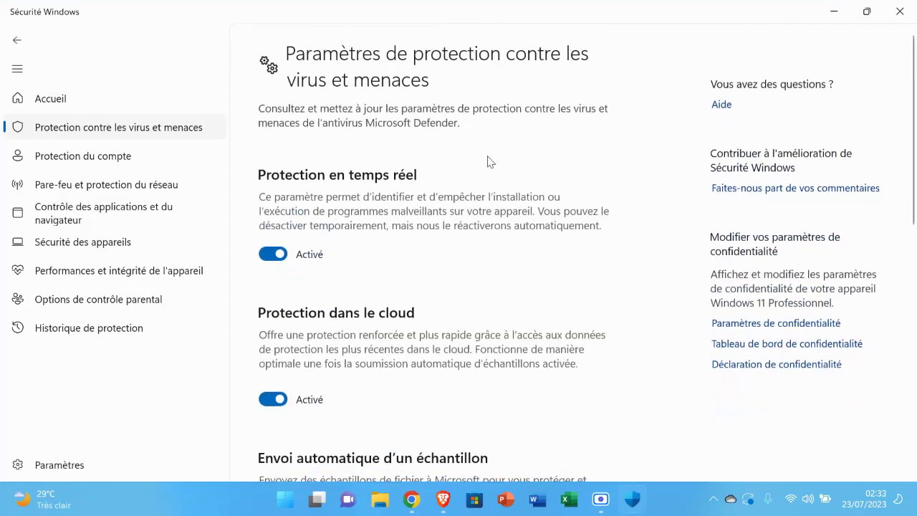
pyautogui.click(900, 11)
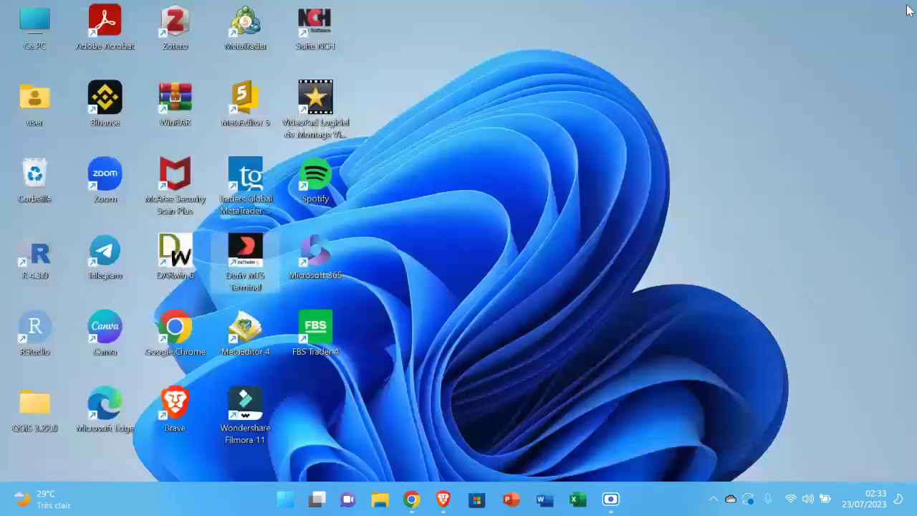
# Step: Open the Windows settings and go to the Sécurité Windows page under Confidentialité et sécurité
pyautogui.click(296, 500)
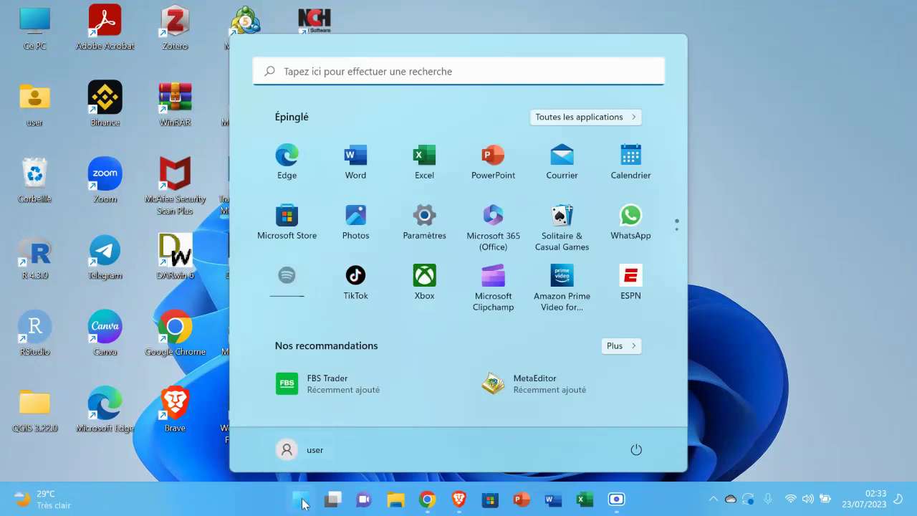
pyautogui.click(424, 218)
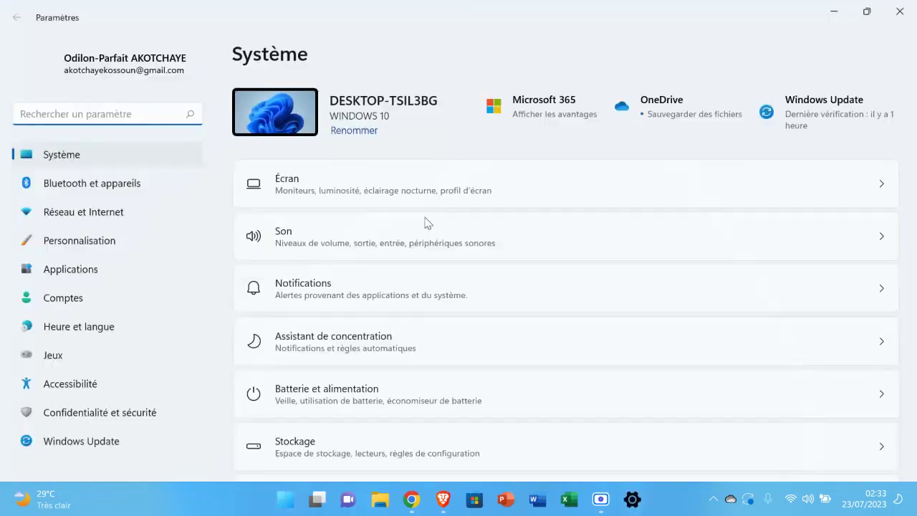
pyautogui.click(134, 421)
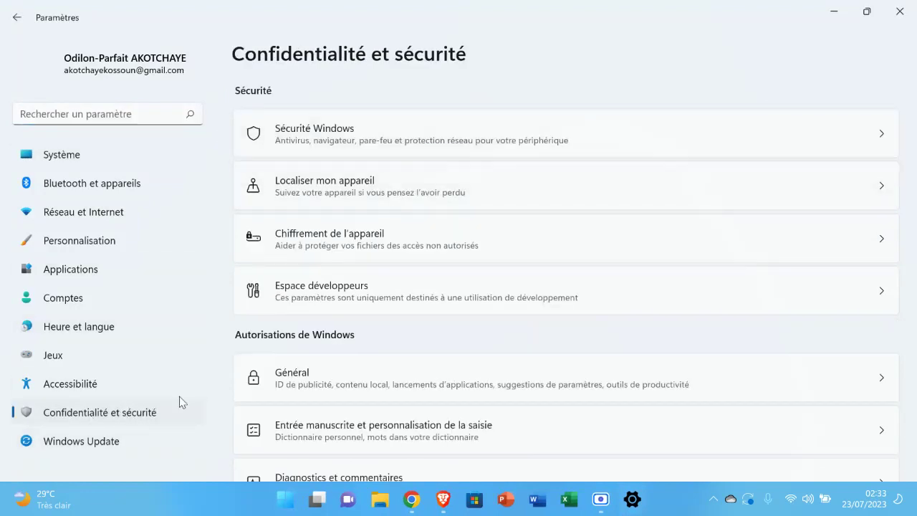
pyautogui.click(340, 134)
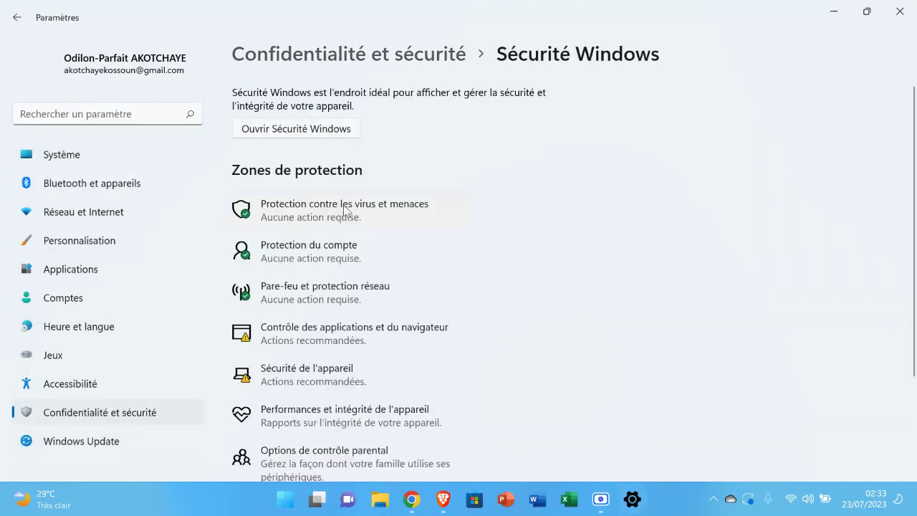
# Step: Open Protection contre les virus et menaces and manage its protection settings
pyautogui.click(335, 214)
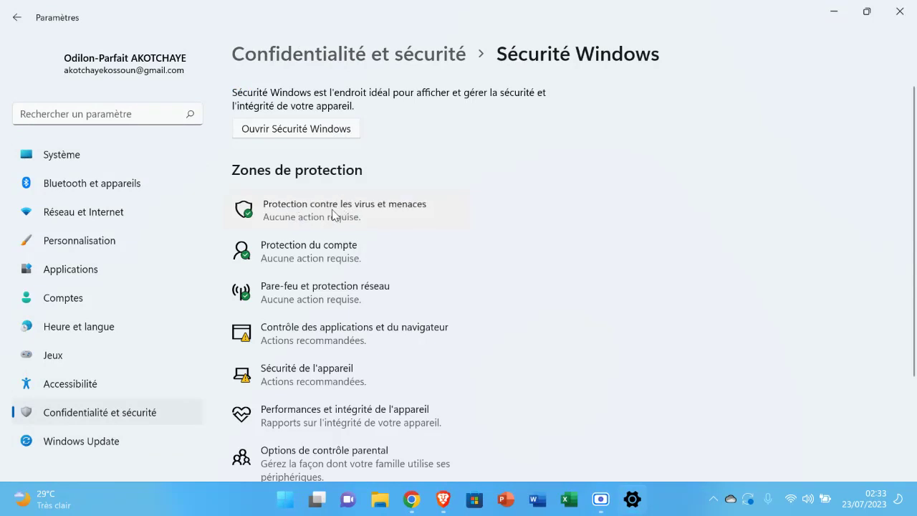
pyautogui.scroll(-2, 334, 215)
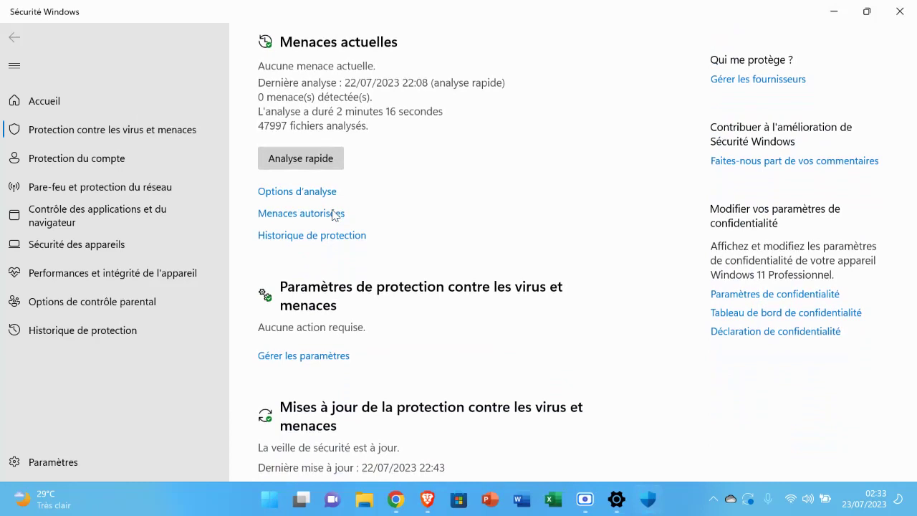
pyautogui.scroll(-2, 334, 215)
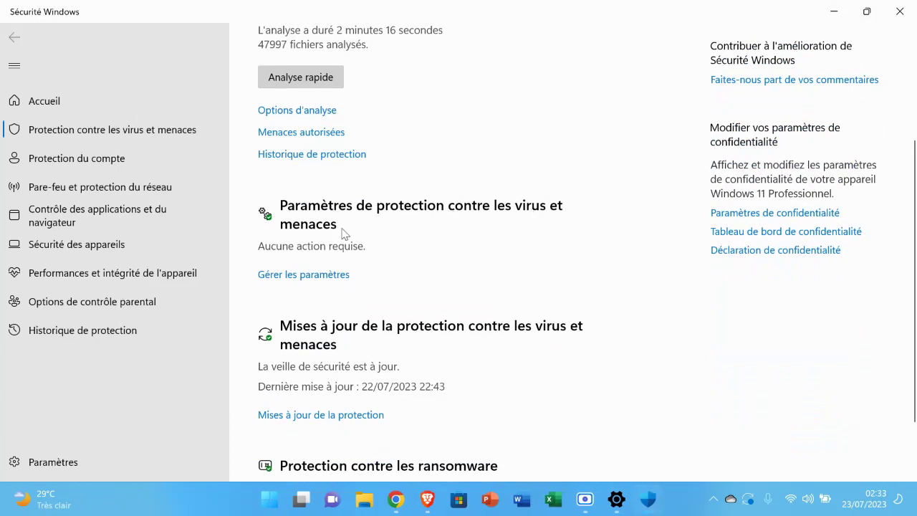
pyautogui.click(316, 277)
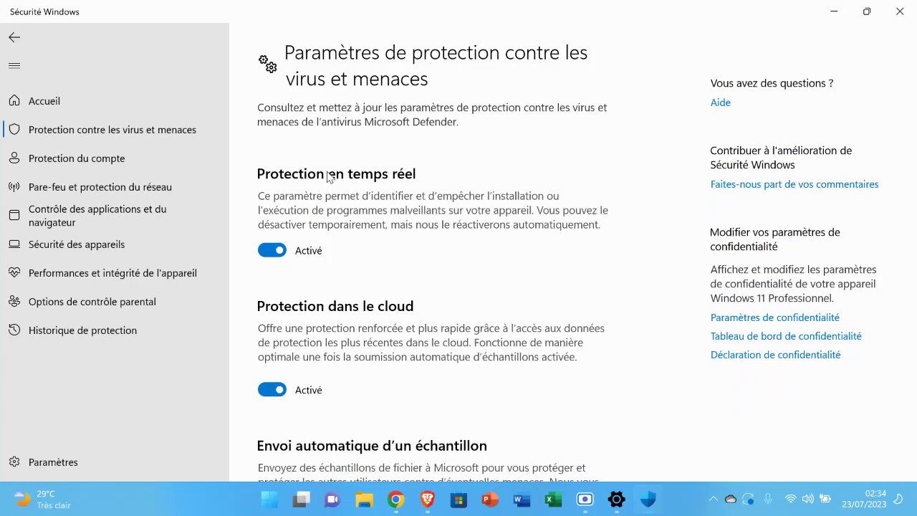
# Step: Turn off Protection en temps réel and Protection dans le cloud, and switch both back on
pyautogui.click(274, 253)
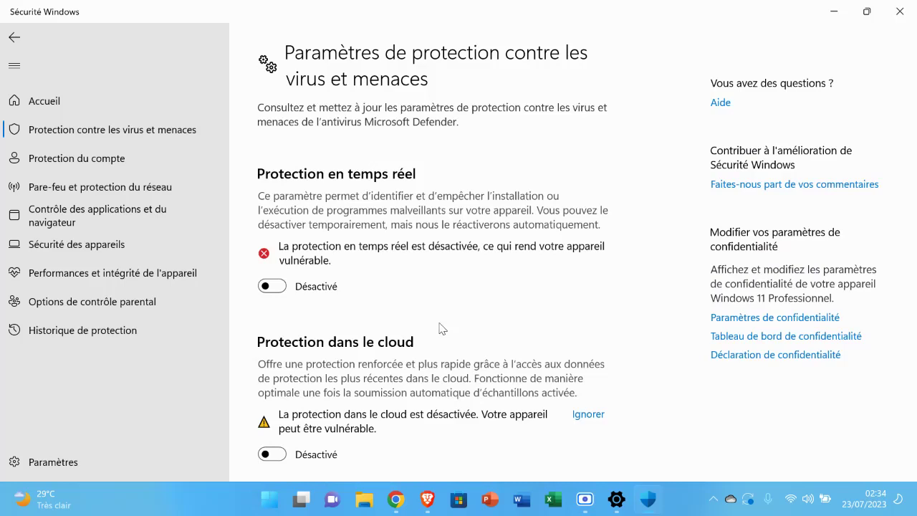
pyautogui.click(276, 454)
pyautogui.click(278, 286)
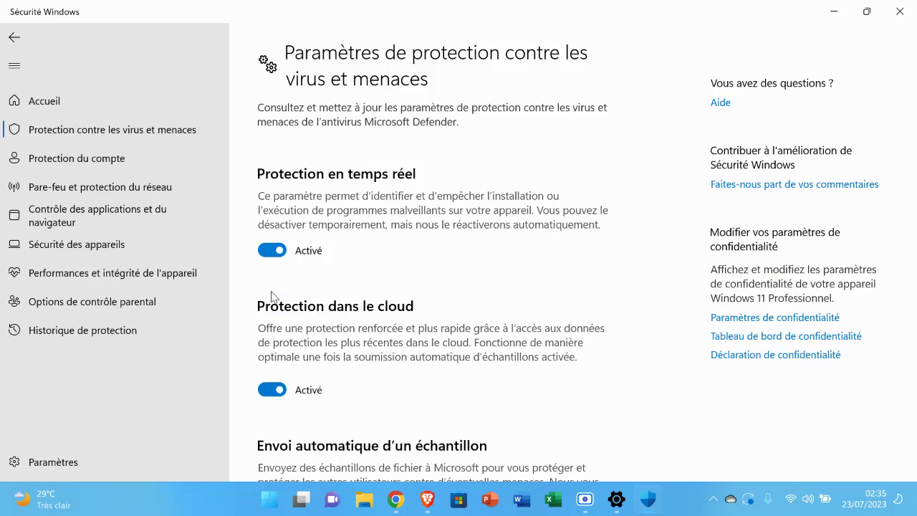
# Step: Disable both Protection en temps réel and Protection dans le cloud for Microsoft Defender
pyautogui.click(272, 250)
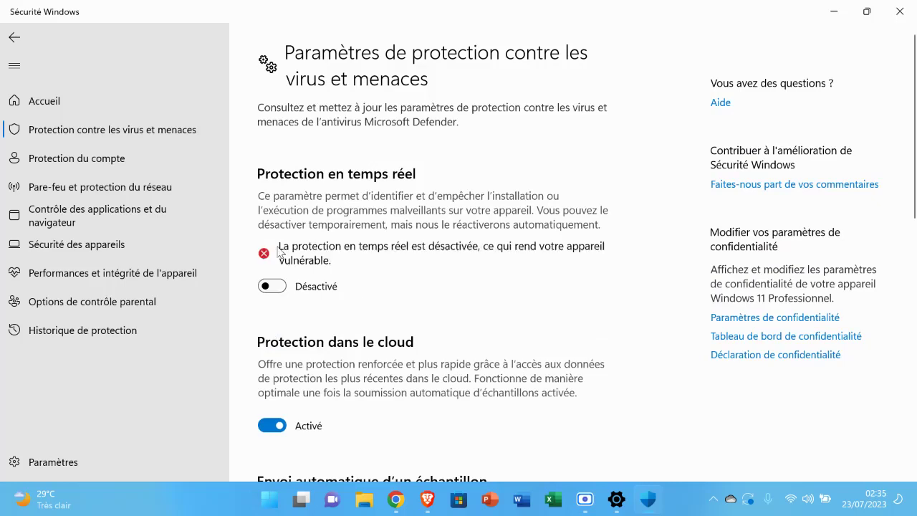
pyautogui.click(279, 424)
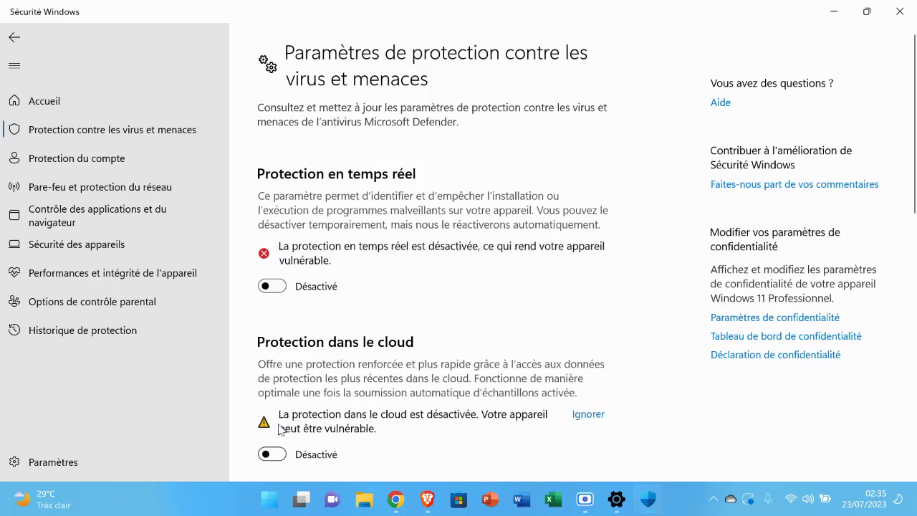
# Step: Open the list for adding or removing antivirus exclusions from the protection settings
pyautogui.scroll(-3, 385, 338)
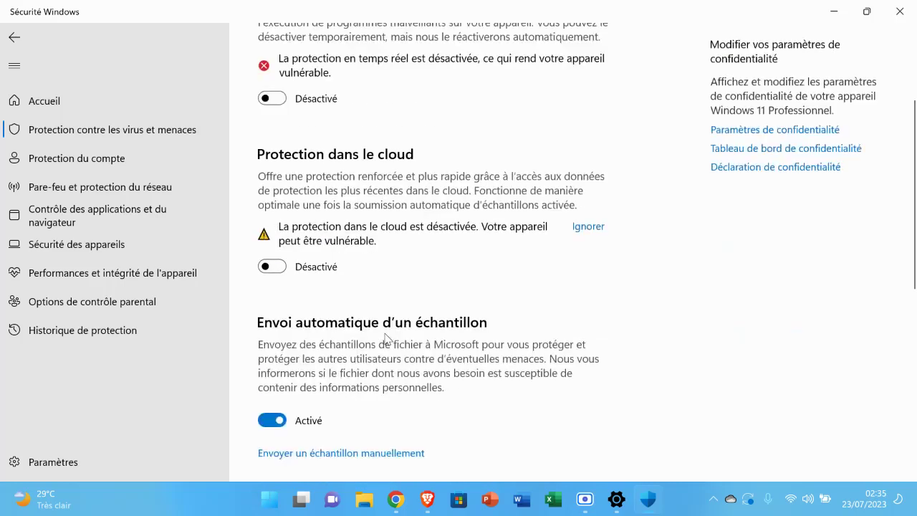
pyautogui.scroll(-10, 385, 338)
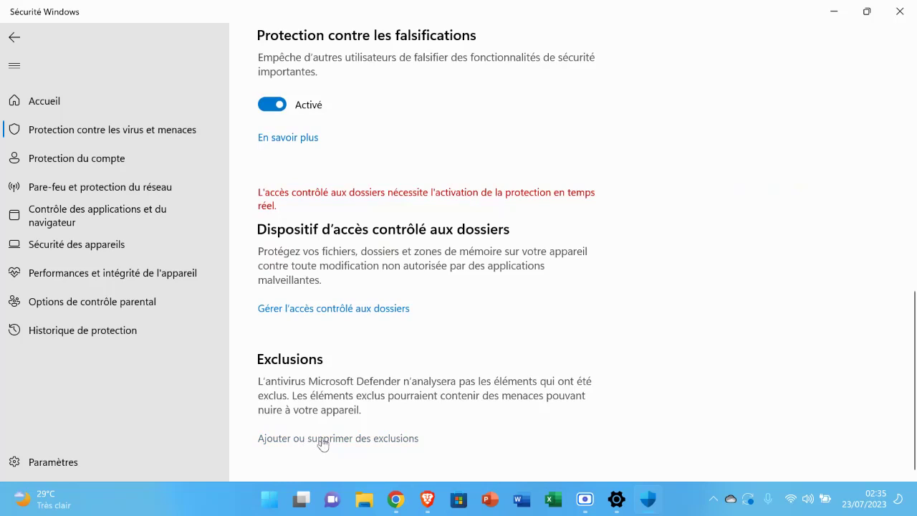
pyautogui.scroll(5, 325, 444)
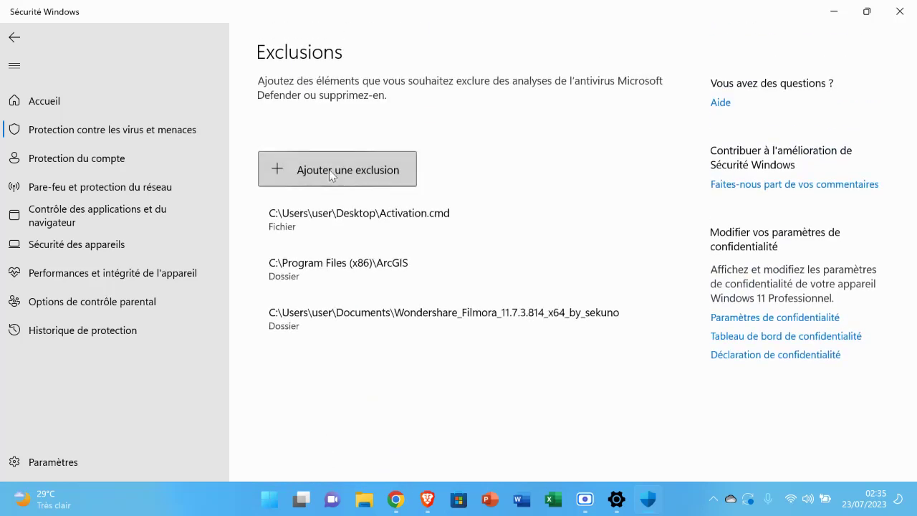
# Step: Add the folder C:\Program Files (x86)\Zotero as an antivirus exclusion
pyautogui.click(329, 169)
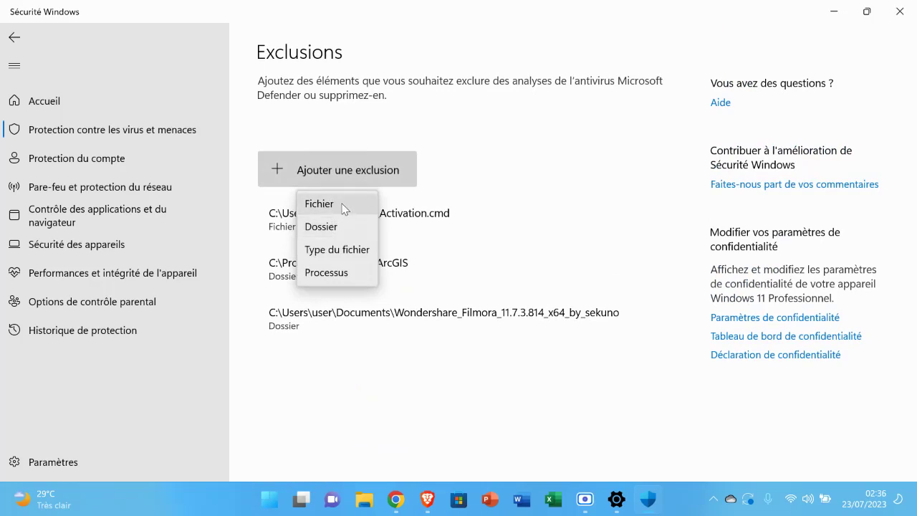
pyautogui.click(342, 225)
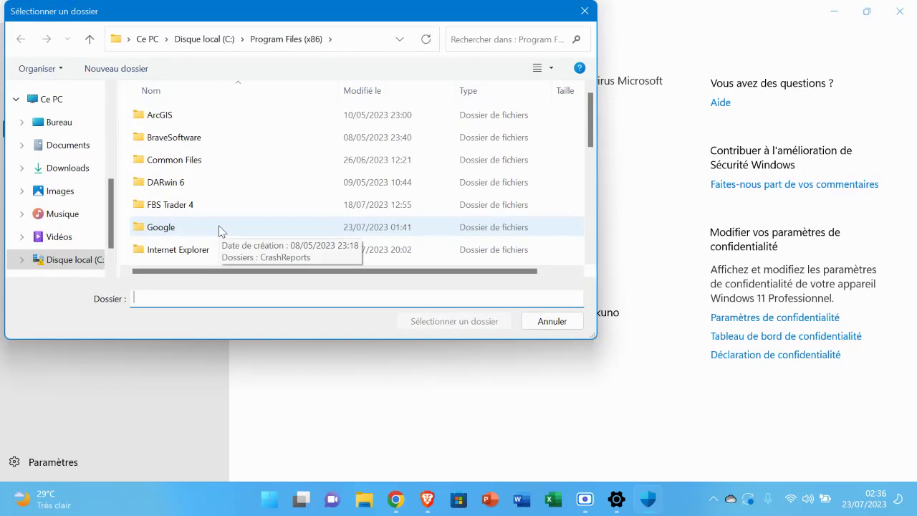
pyautogui.scroll(-7, 220, 229)
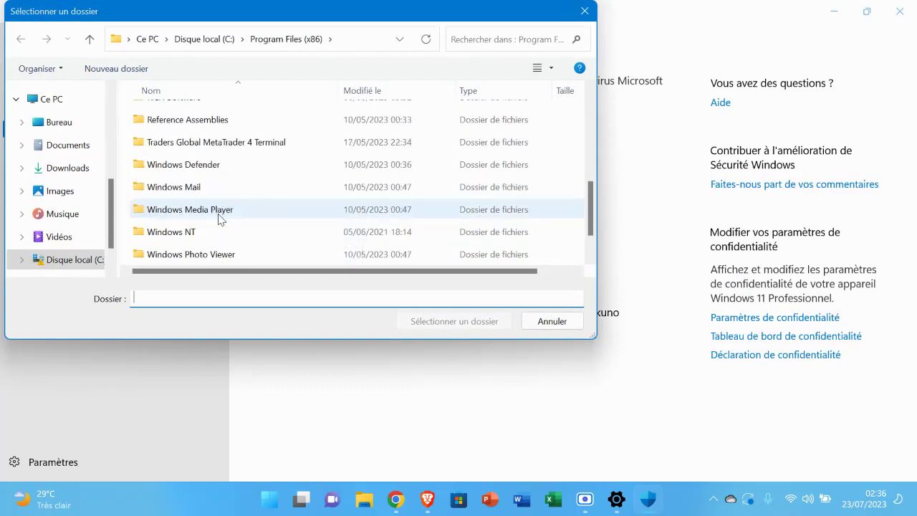
pyautogui.click(215, 256)
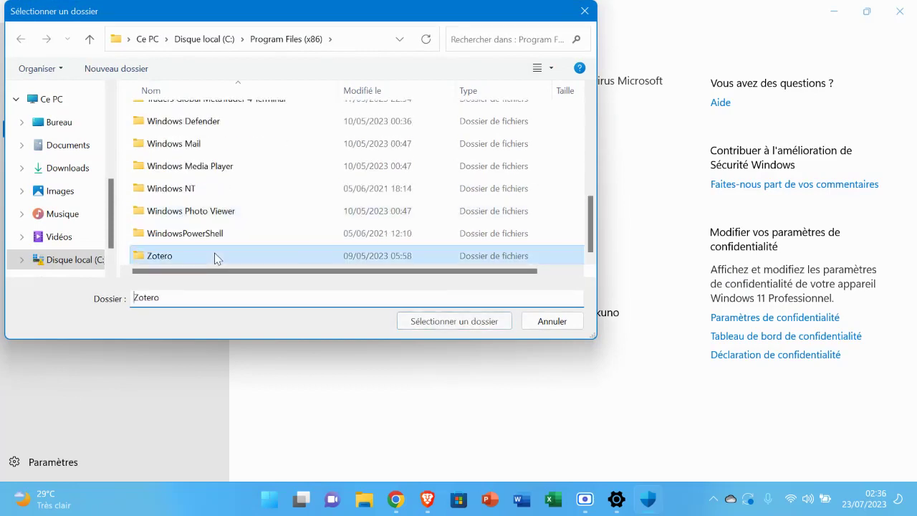
pyautogui.click(435, 322)
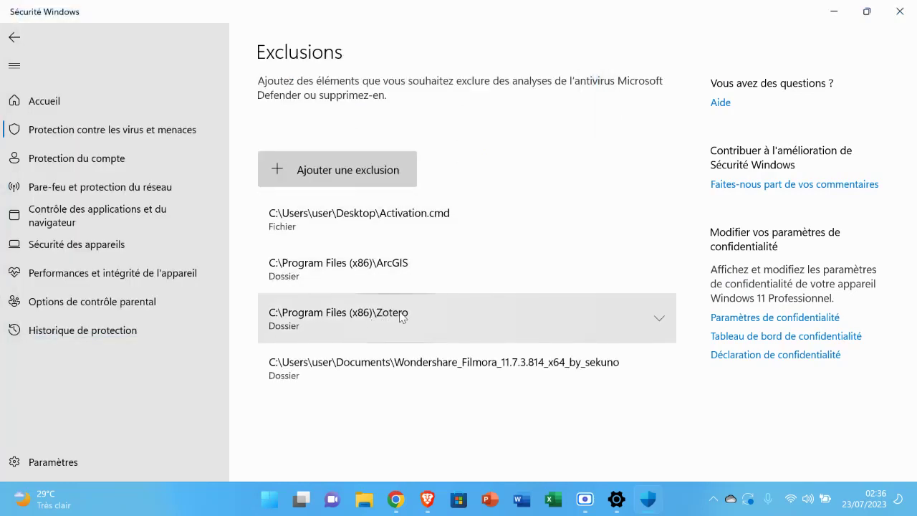
# Step: Return to the protection settings and re-enable Protection en temps réel and Protection dans le cloud
pyautogui.click(15, 42)
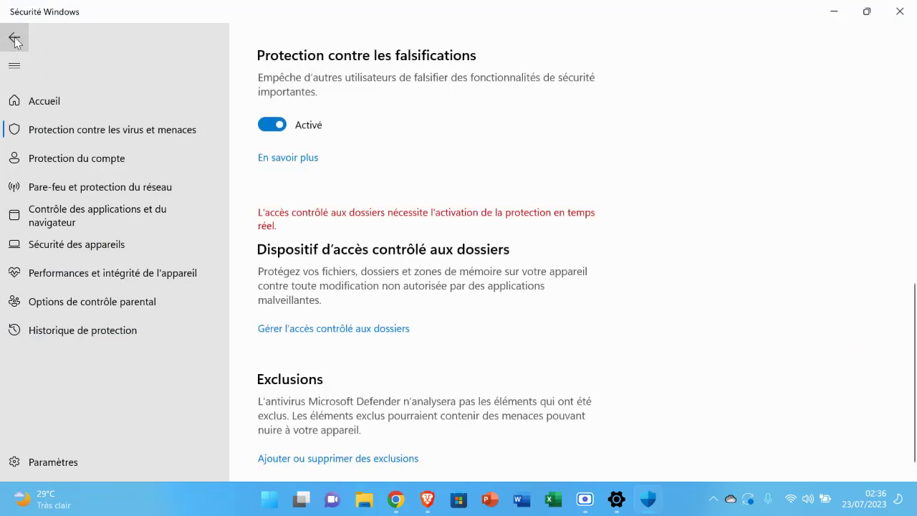
pyautogui.scroll(10, 275, 199)
pyautogui.click(275, 201)
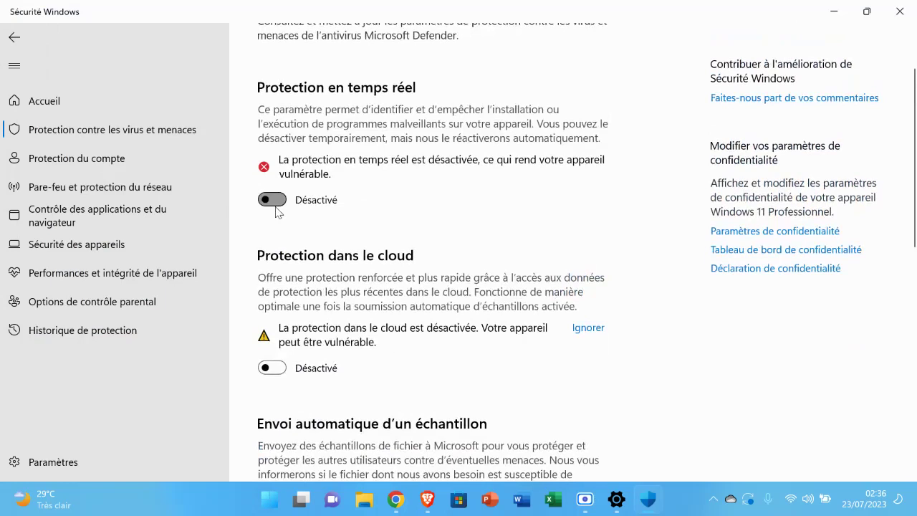
pyautogui.click(276, 332)
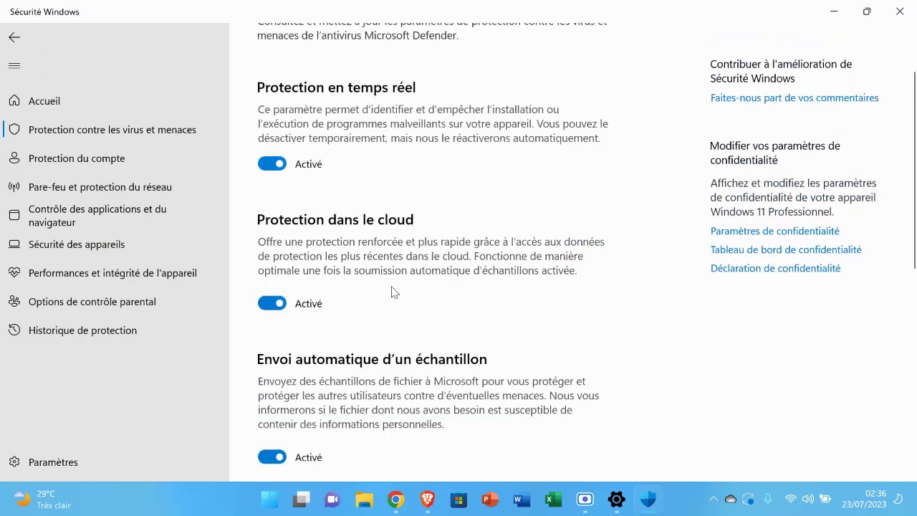